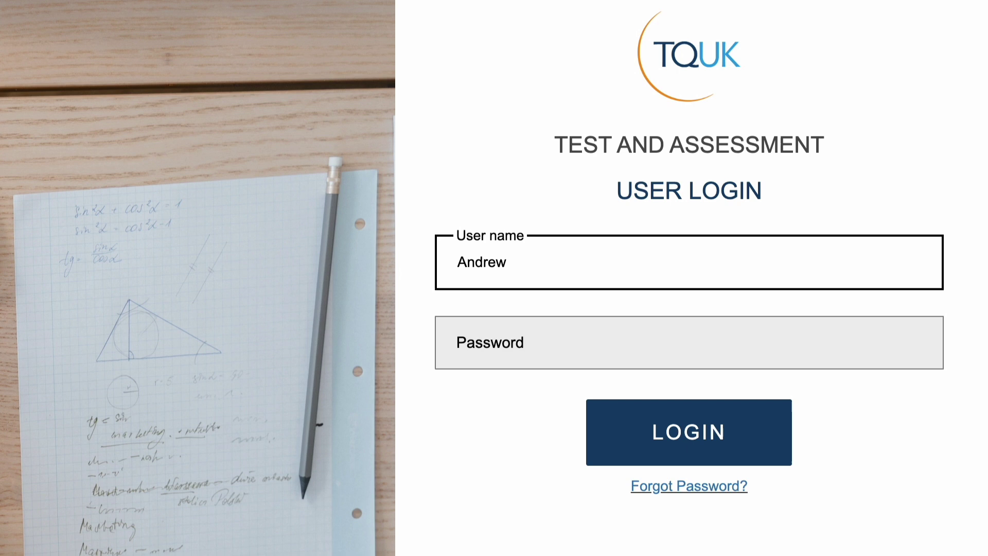
Step: Enter the account password after the user name and sign in
key(Tab)
text(•••••••••••••••)
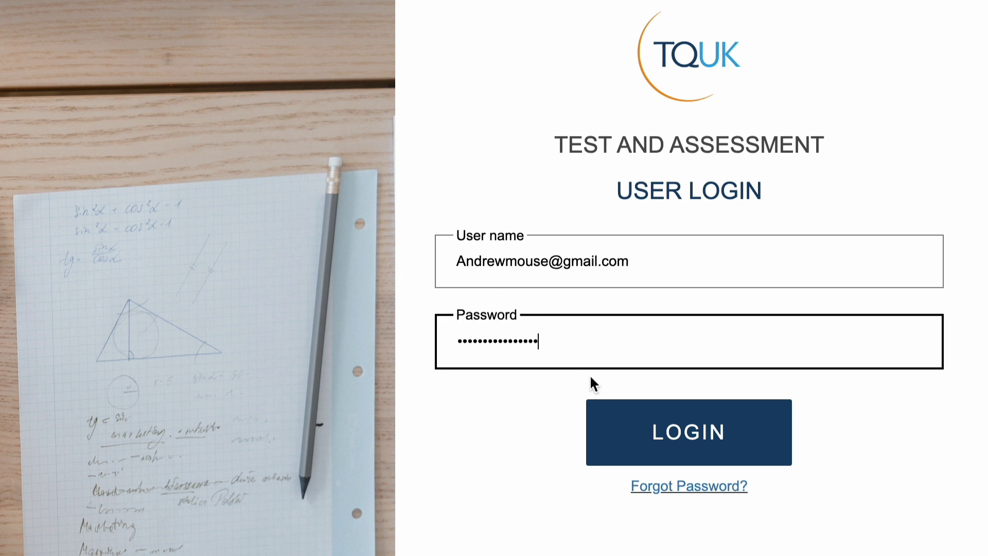
click(689, 442)
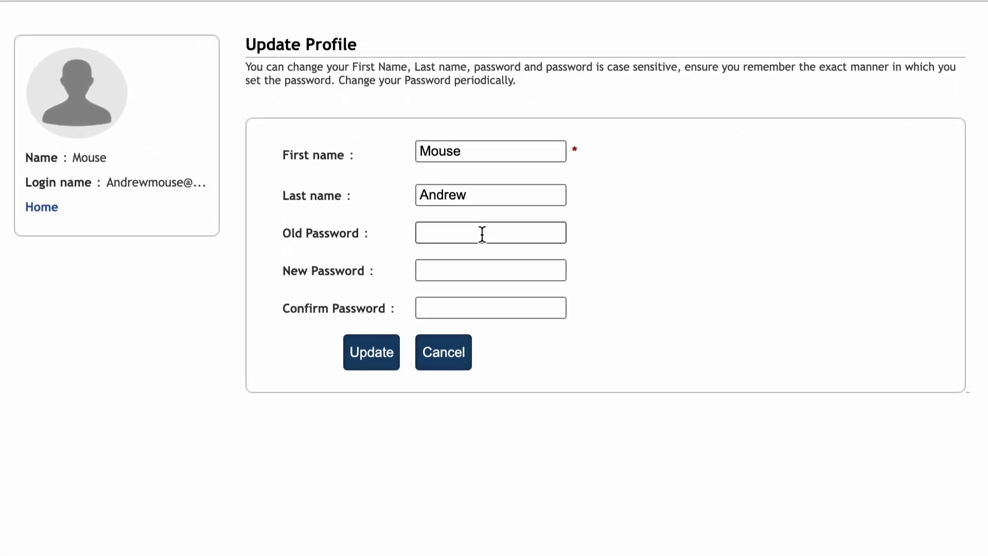
Step: Replace the old password with a new, confirmed one, then return to the tests dashboard
click(489, 178)
text(••••••••••••••••)
click(490, 270)
text(••••••••••••••)
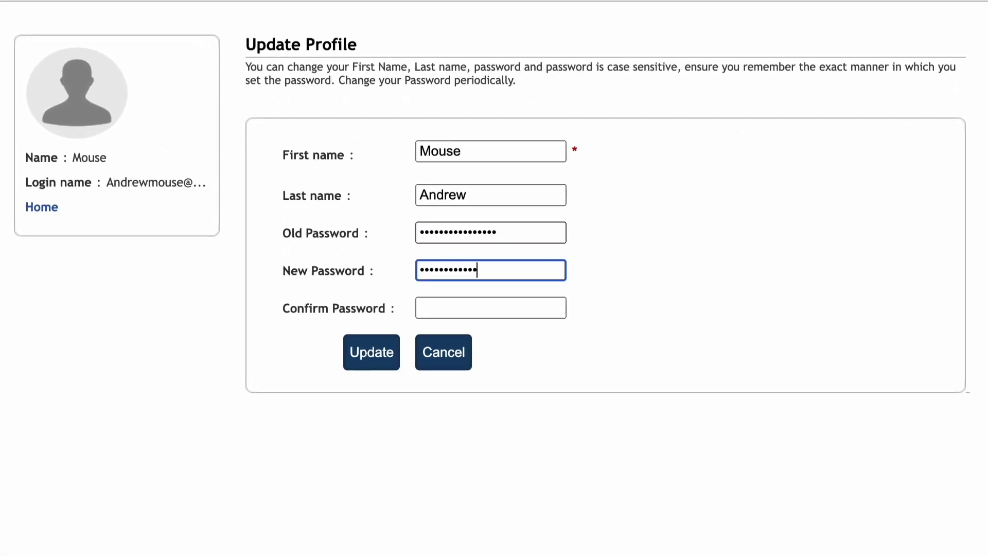
click(491, 307)
text(••••••••••••••)
click(360, 351)
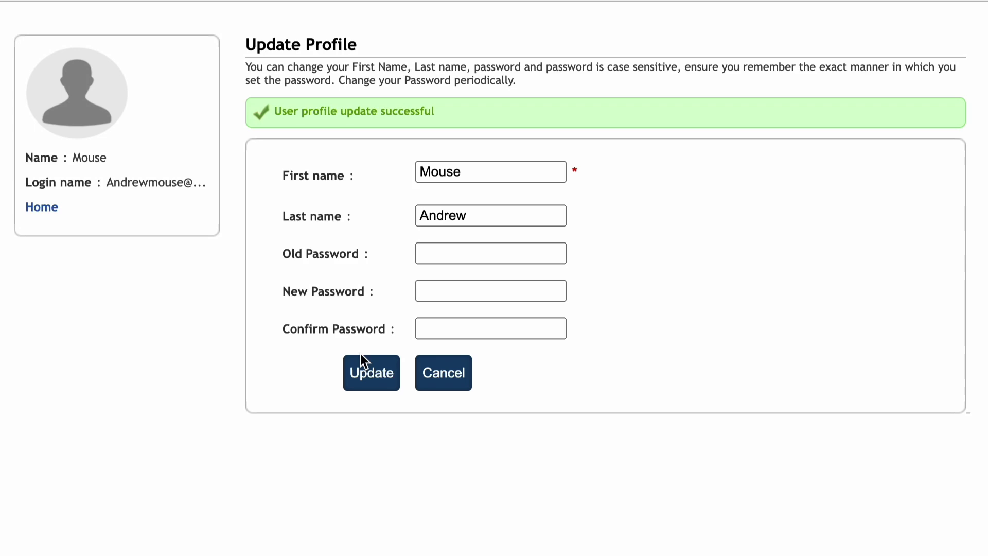
click(40, 208)
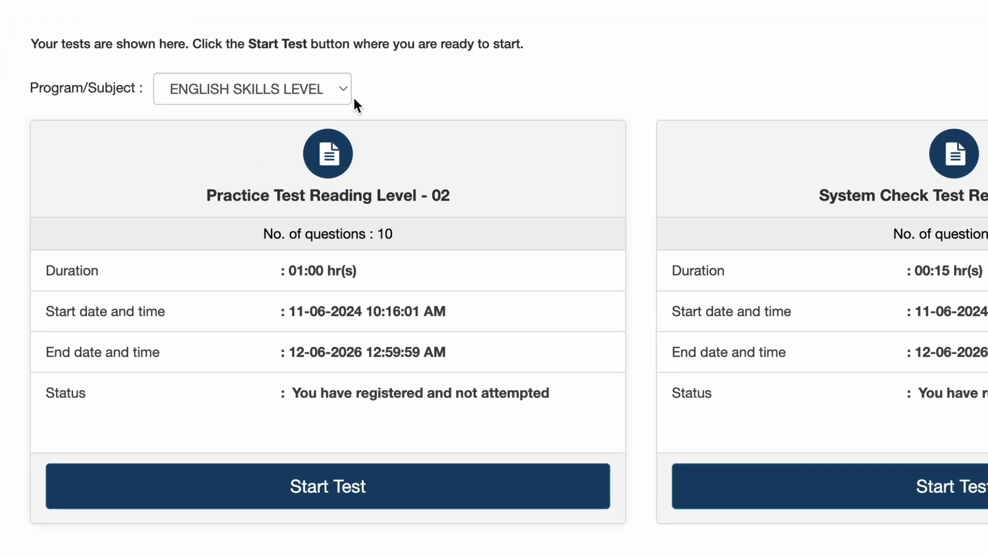
Step: Pick MATH SKILLS LEVEL-02 from the Program/Subject dropdown to list the maths tests
click(175, 117)
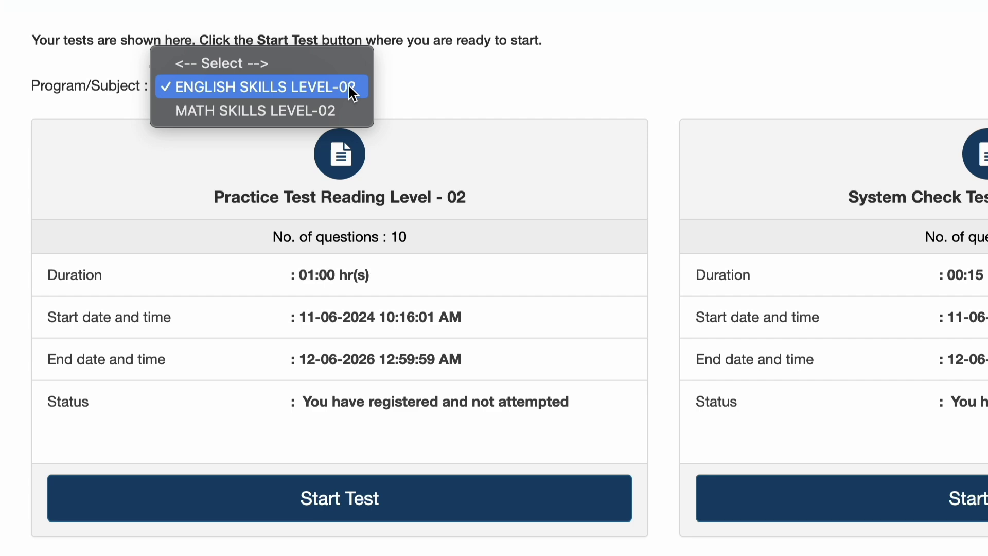
click(347, 111)
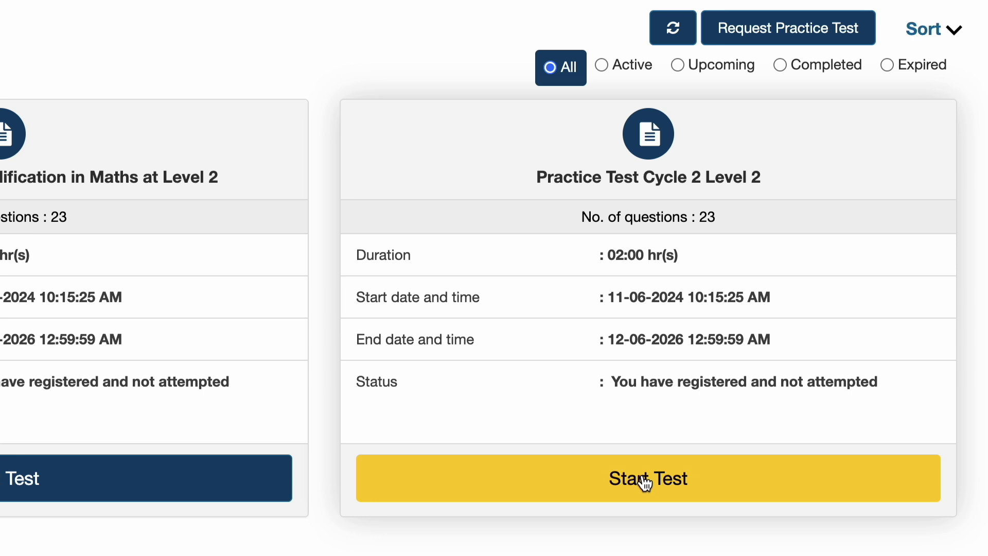
Step: Accept the terms and start Practice Test Cycle 2 Level 2, dismissing its instructions
click(642, 479)
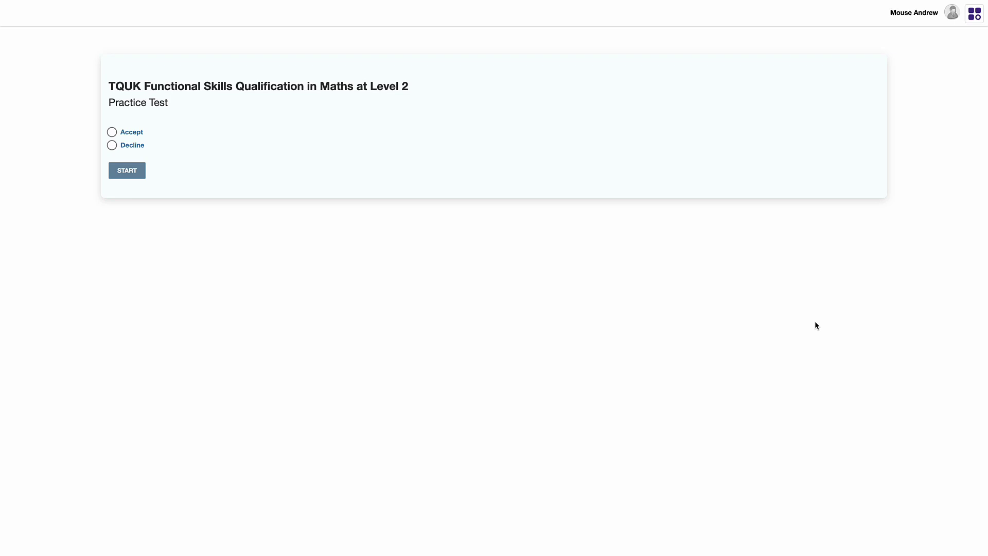
click(110, 134)
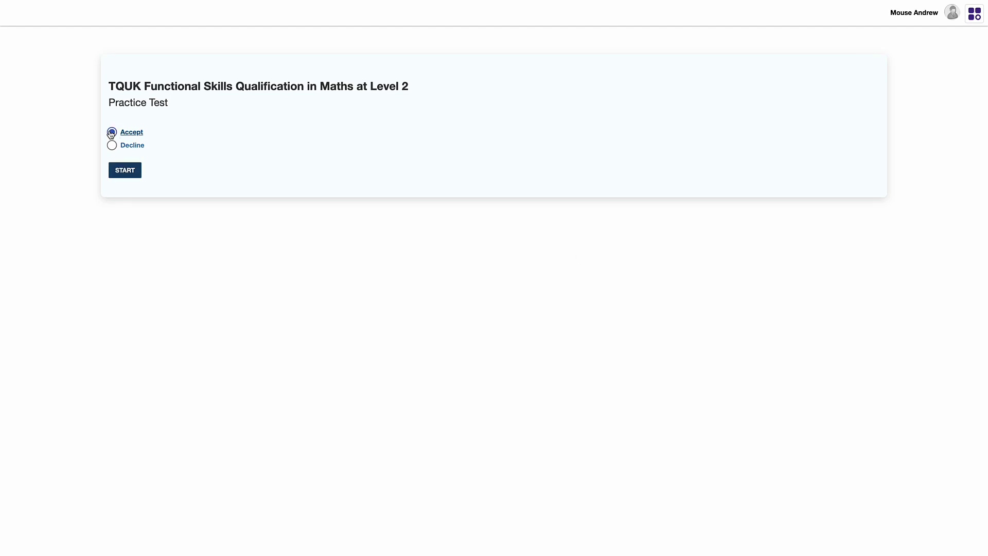
click(124, 170)
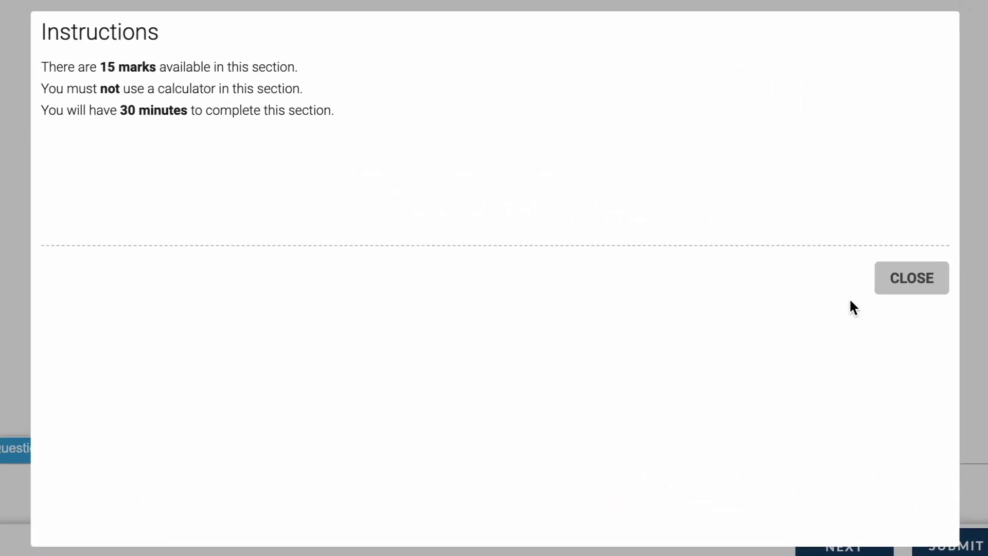
click(909, 281)
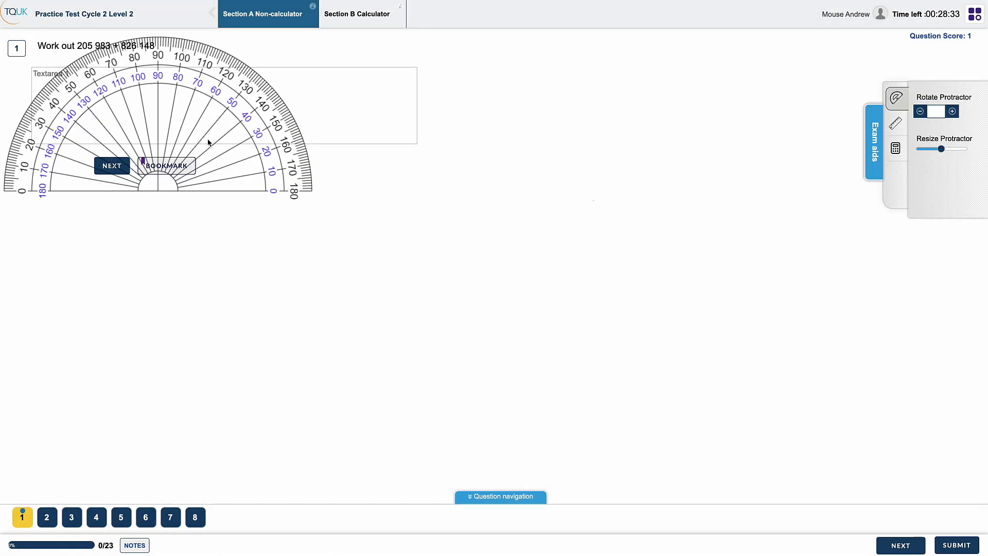
drag(208, 142, 485, 294)
drag(941, 150, 921, 150)
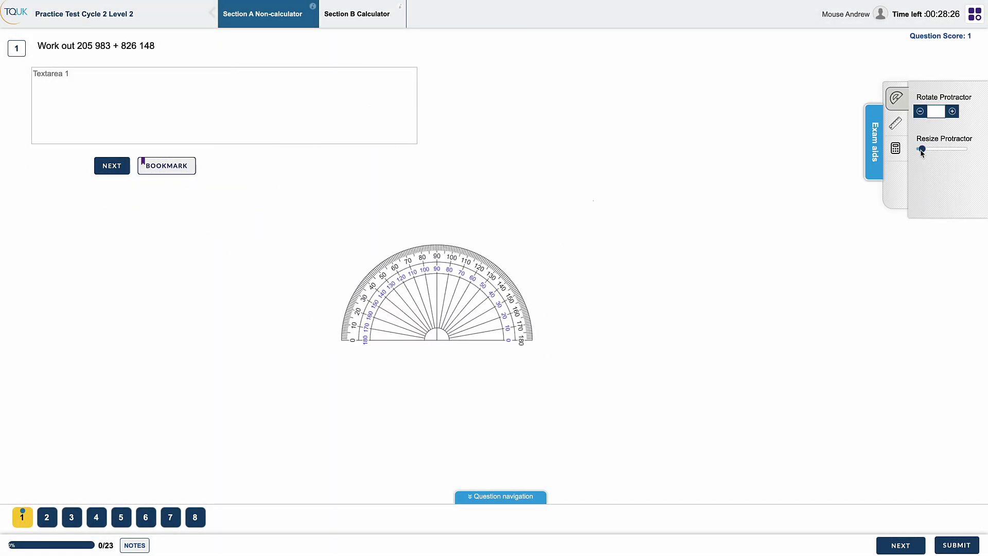
text(270)
key(BackSpace)
key(BackSpace)
key(BackSpace)
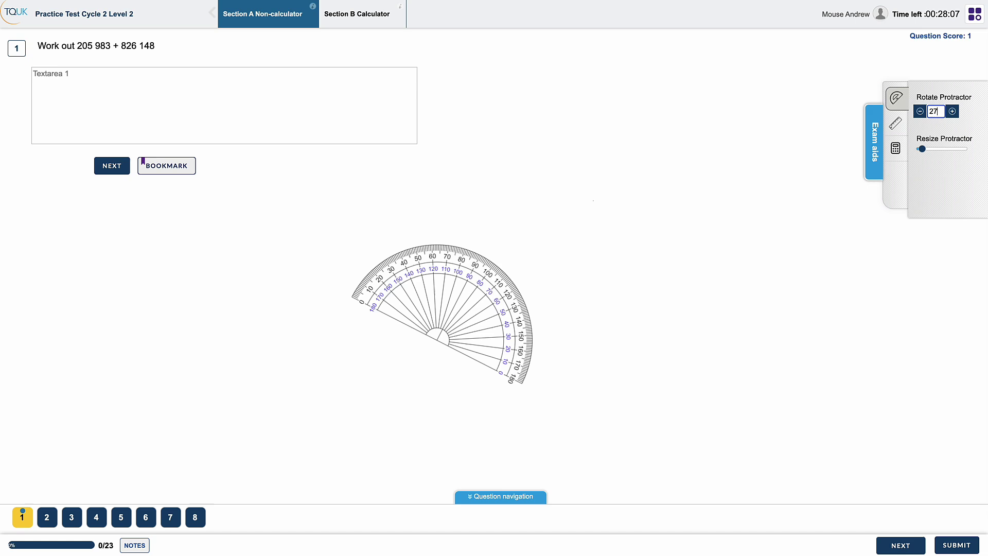
click(896, 124)
drag(177, 75, 446, 324)
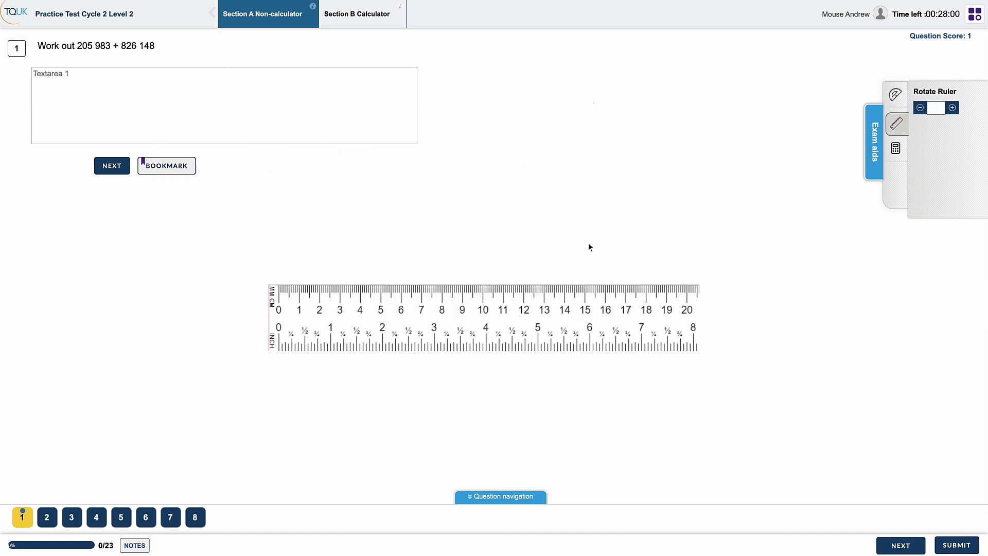
click(896, 149)
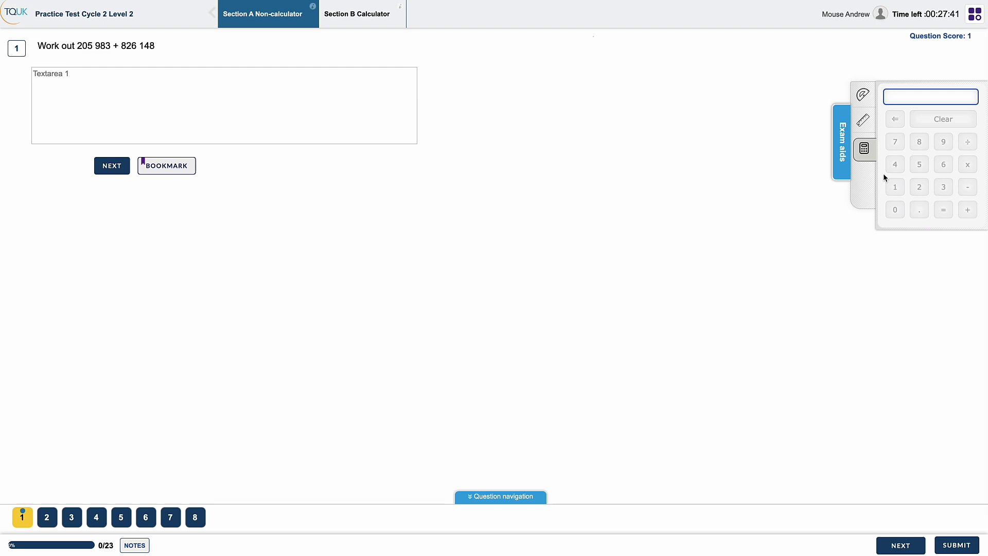
click(865, 149)
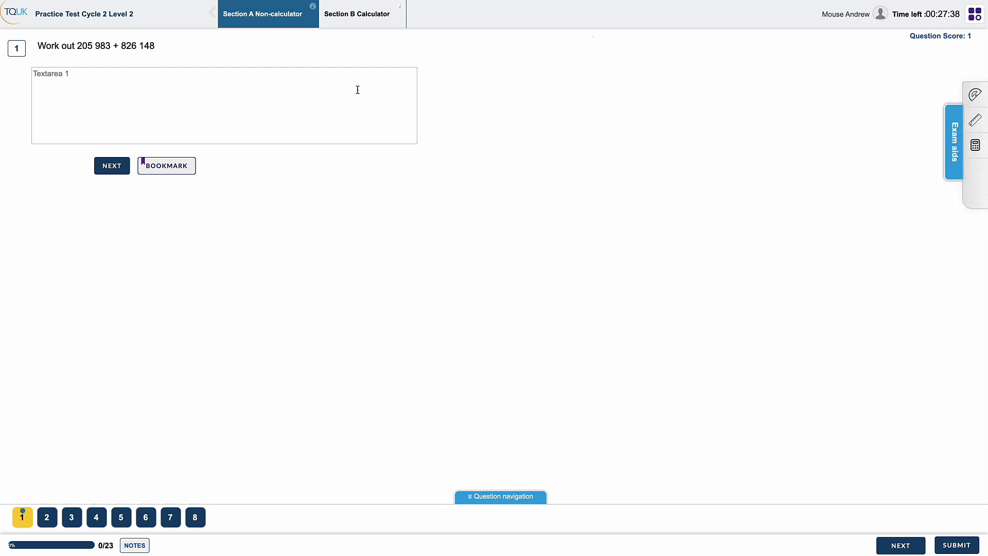
Step: Answer question 1 with 1032131 and advance through question 2
click(302, 84)
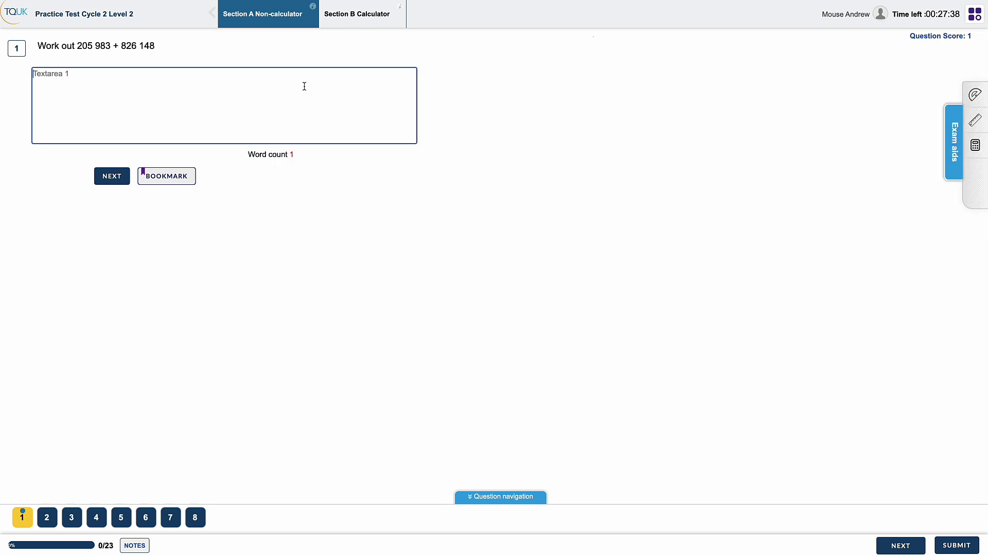
text(1032131)
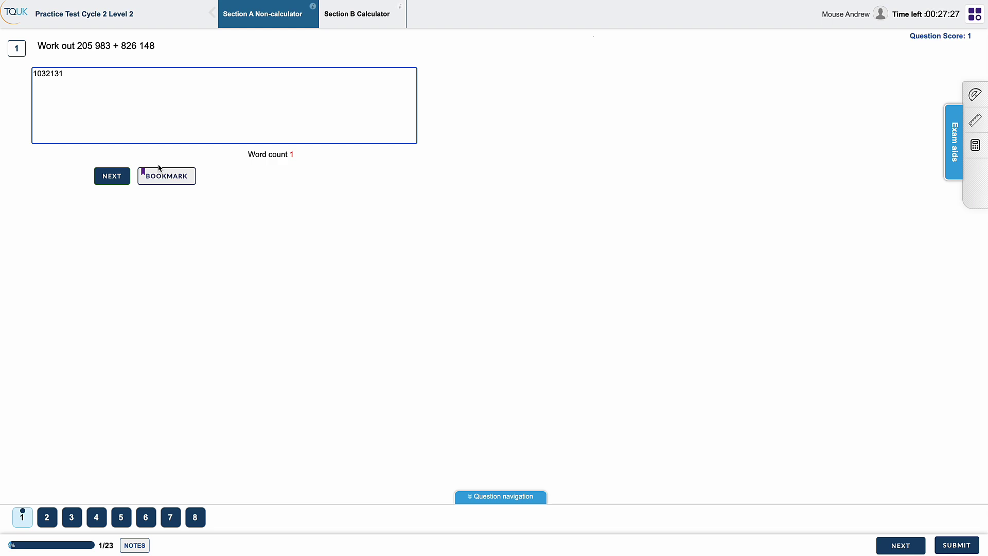
click(122, 178)
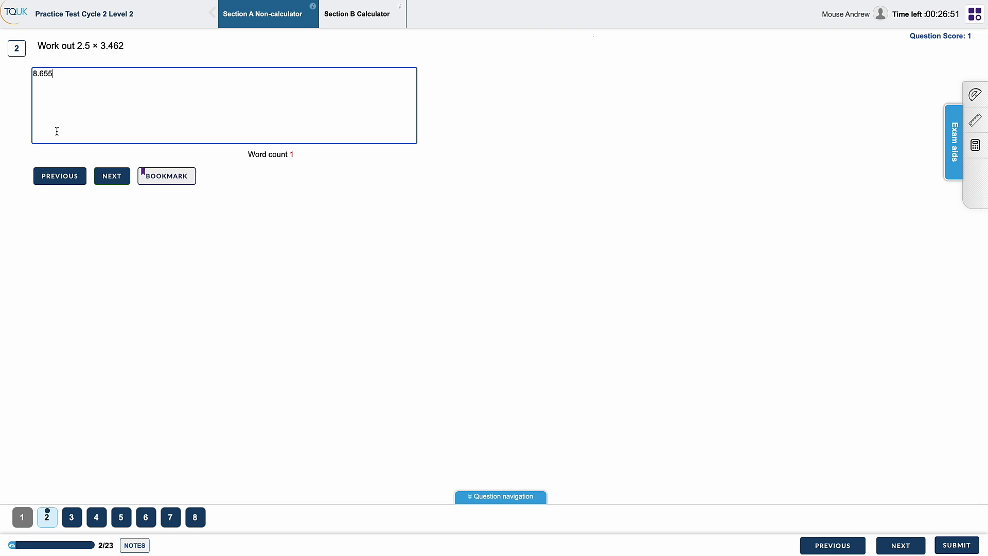
click(112, 176)
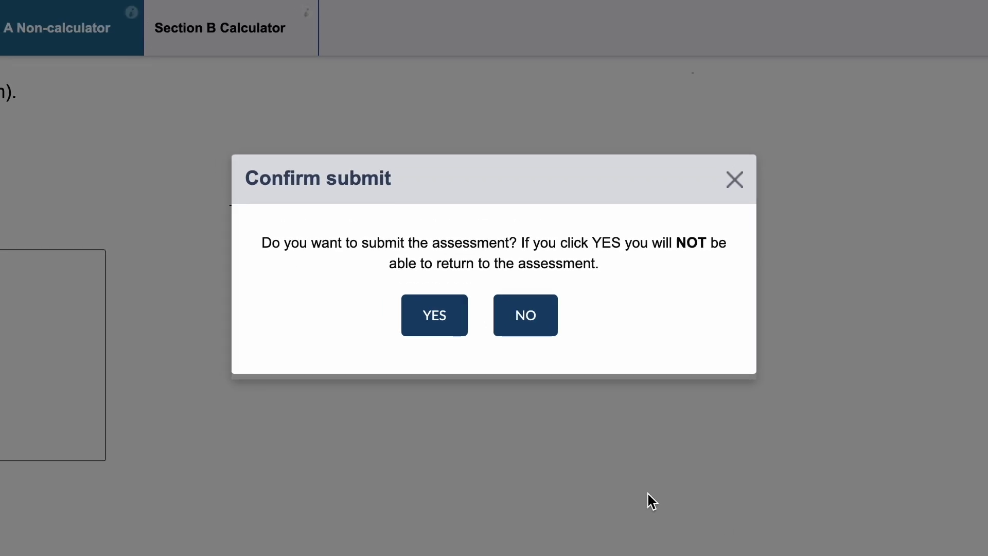
Step: Confirm submission of the maths practice test and close its window
click(439, 315)
click(493, 239)
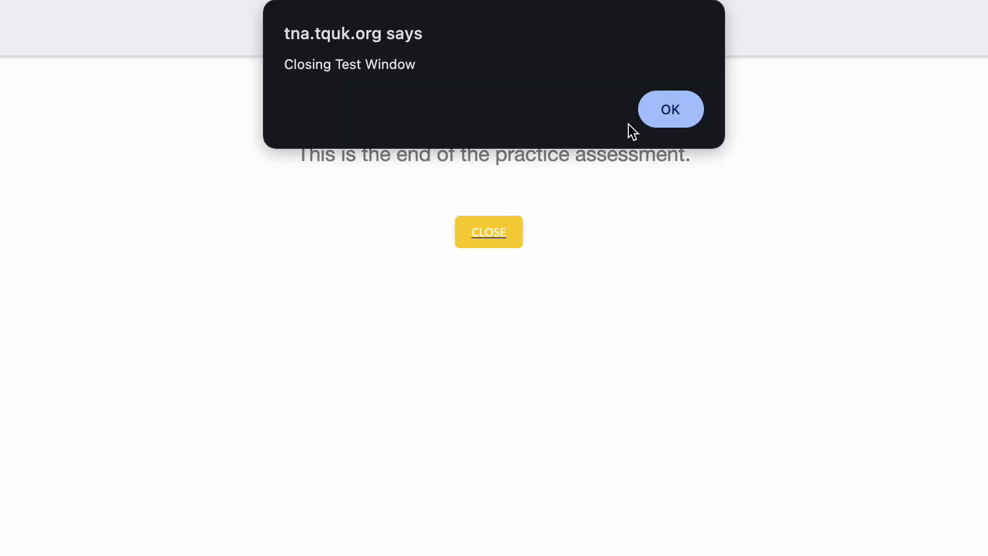
click(678, 113)
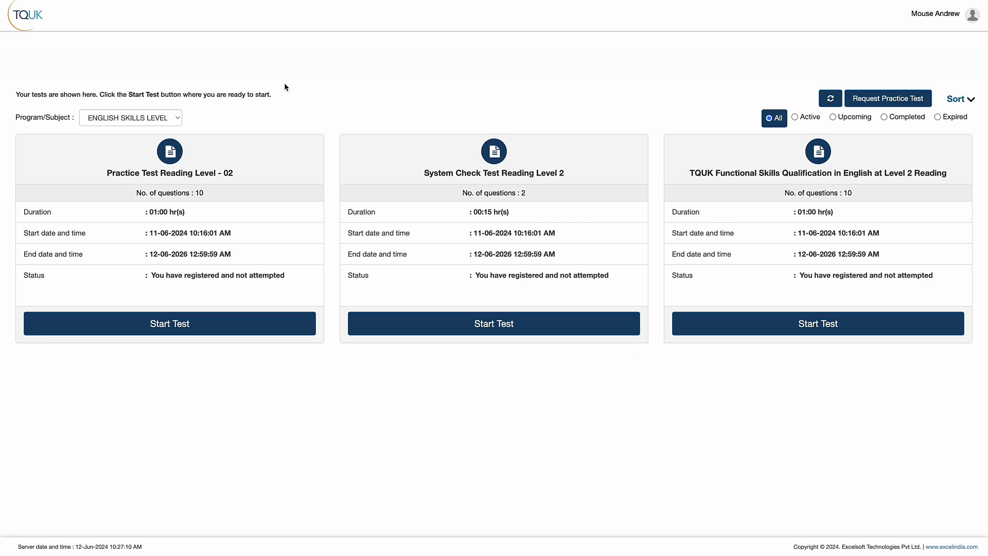
Step: Keep ENGLISH SKILLS LEVEL-02, accept the terms and start System Check Test Reading Level 2
click(164, 121)
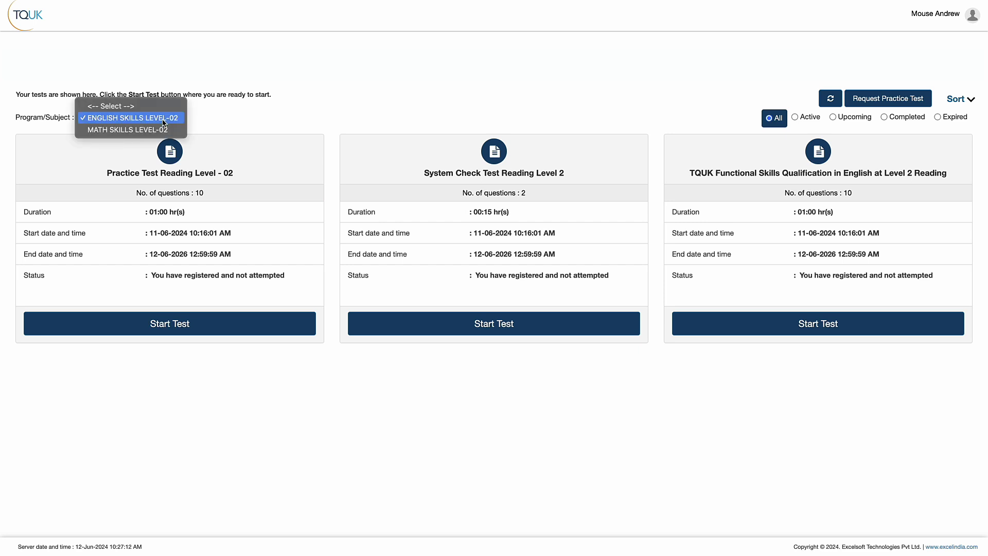
click(164, 121)
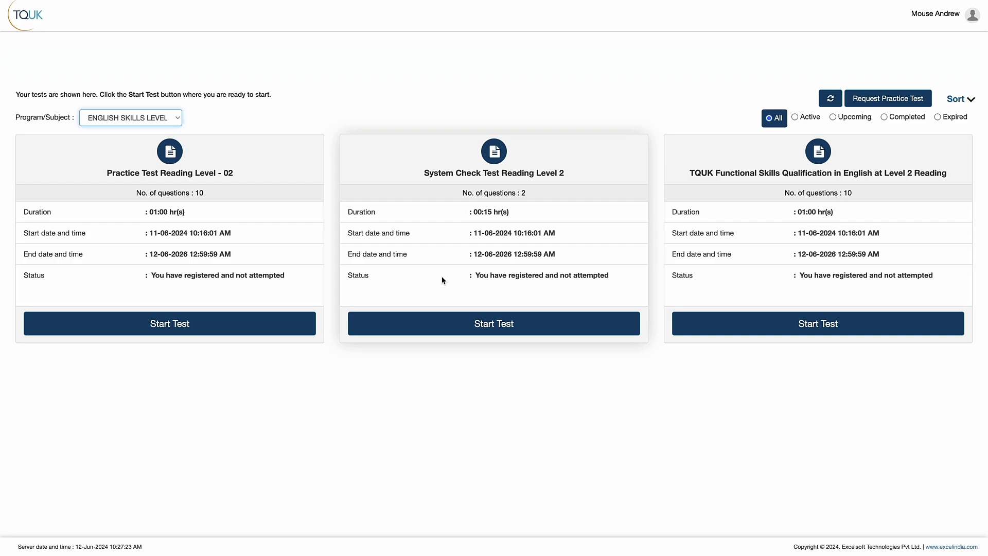
click(484, 314)
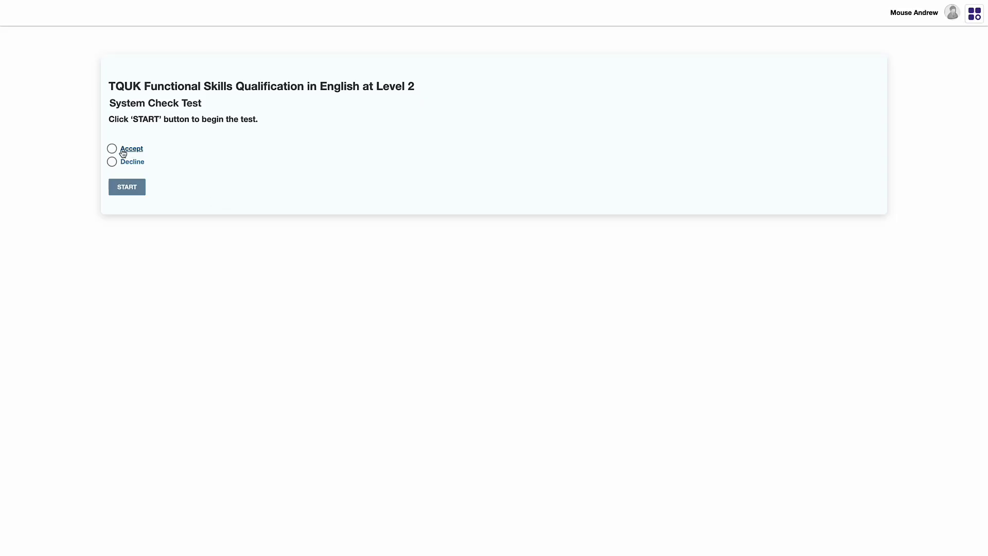
click(116, 148)
click(125, 187)
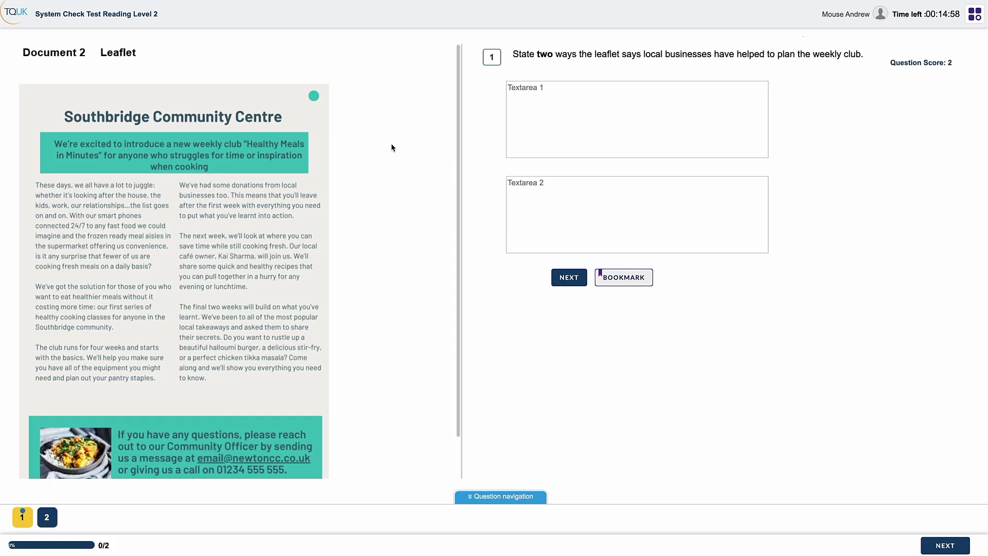
click(551, 106)
Step: Enter 'Example' in both answer boxes of question 1 and move to question 2
text(Example)
key(Tab)
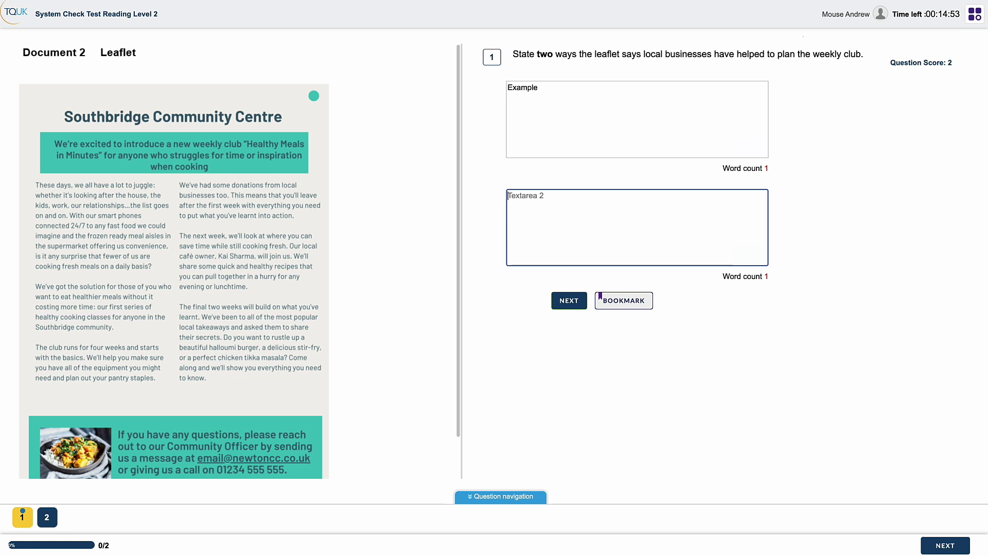
text(Example)
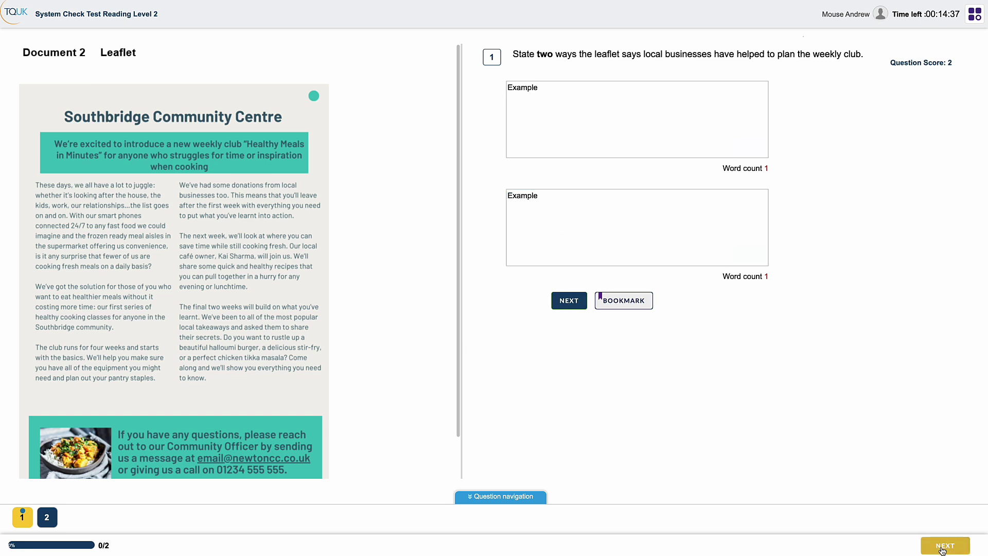
click(944, 546)
Step: Fill all four answer boxes of question 2 with 'Example'
click(616, 180)
text(Example)
key(Tab)
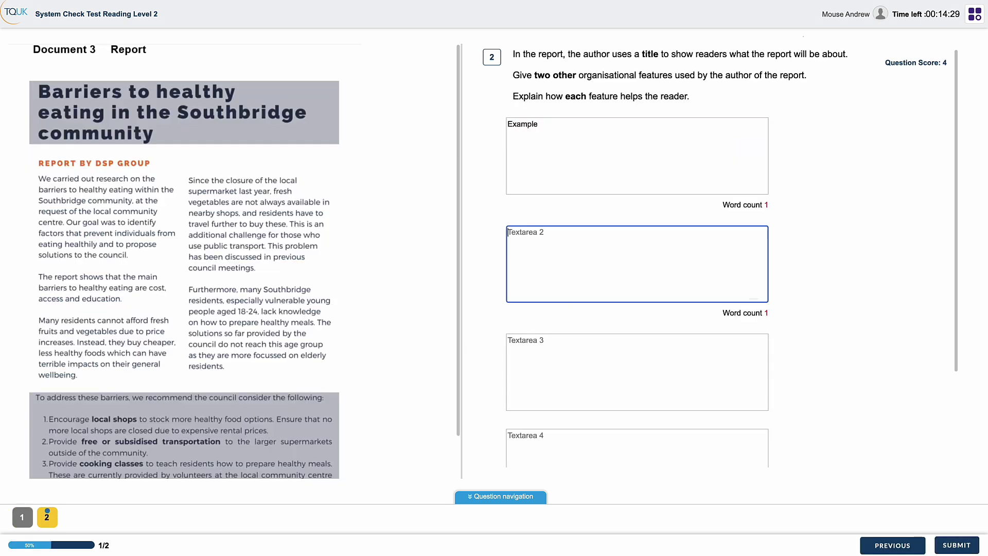
text(Example)
key(Tab)
text(Example)
key(Tab)
text(Example)
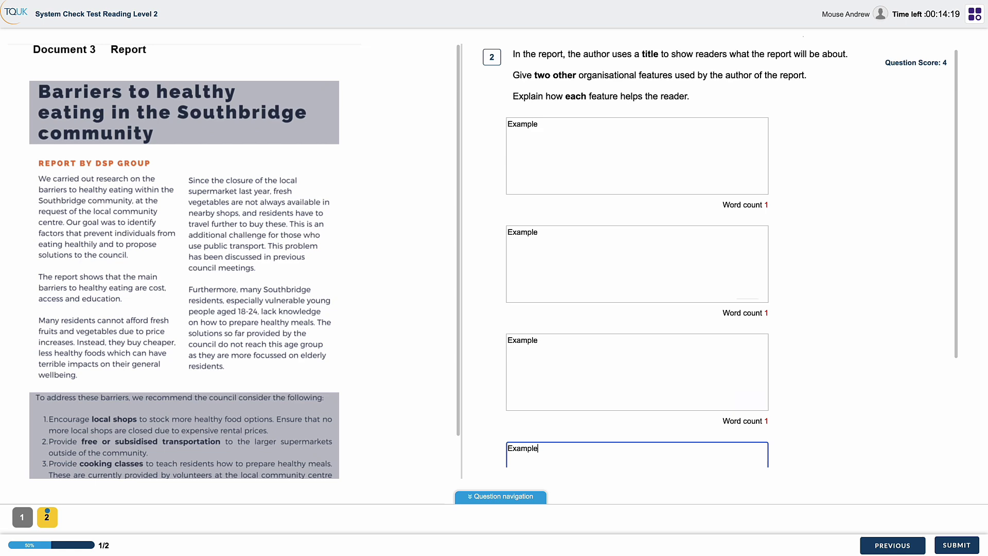
Step: Submit the system check assessment and confirm it
scroll(803, 391, down, 3)
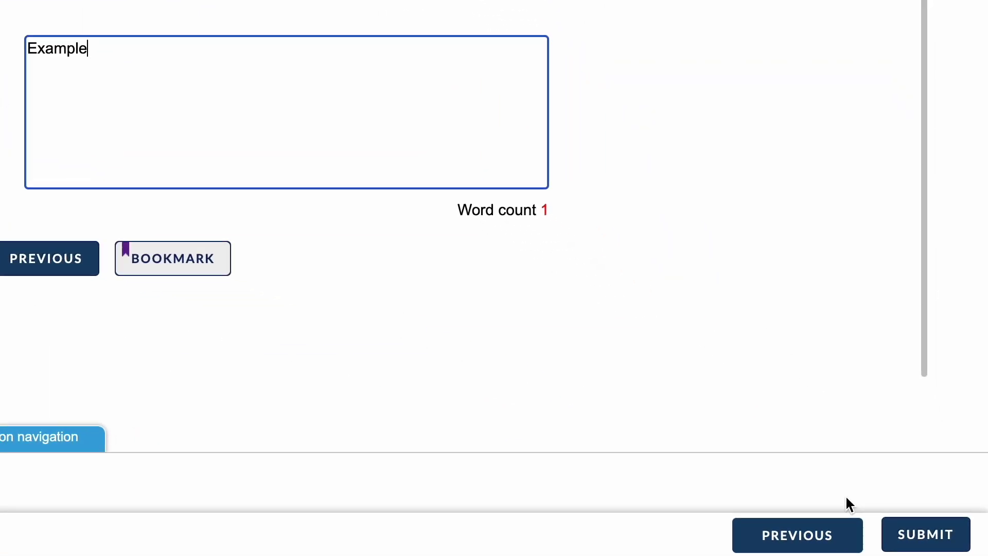
click(921, 538)
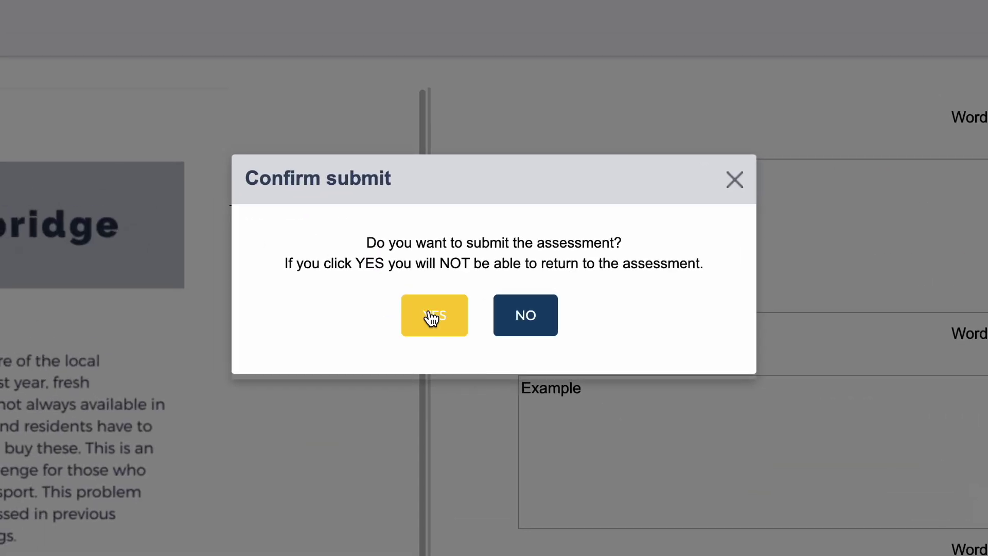
click(432, 317)
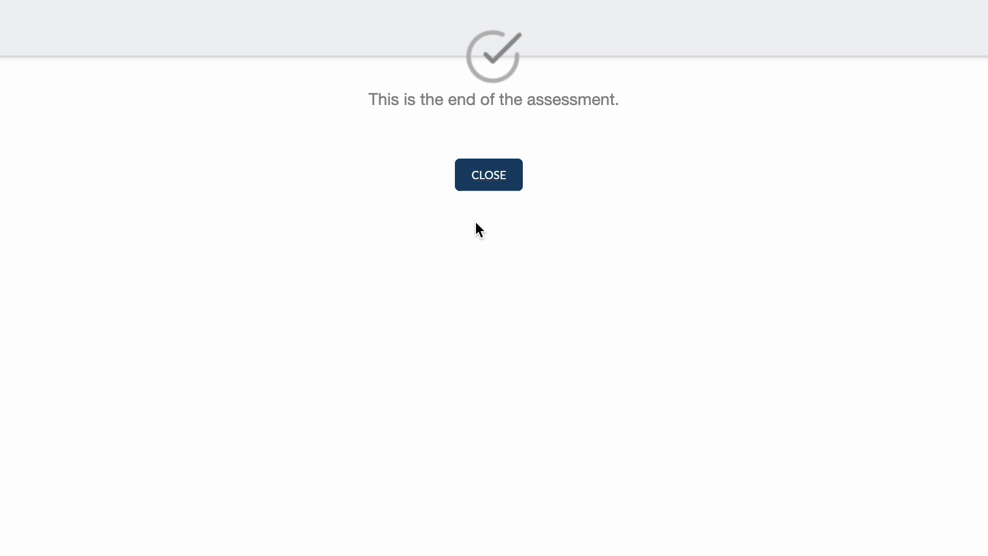
Step: Close the submitted system check, acknowledge the Closing Test Window alert, and launch Level 2 Reading
click(502, 175)
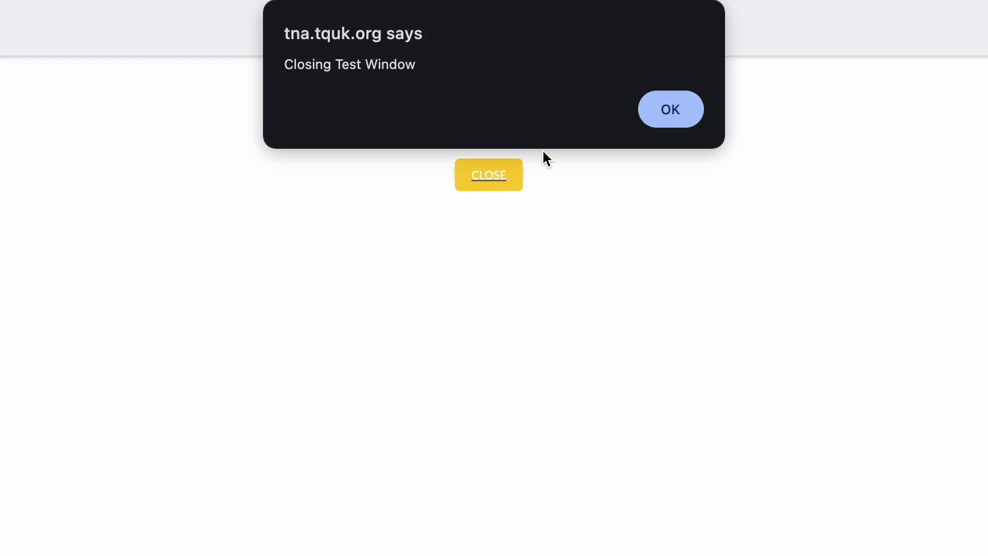
click(653, 120)
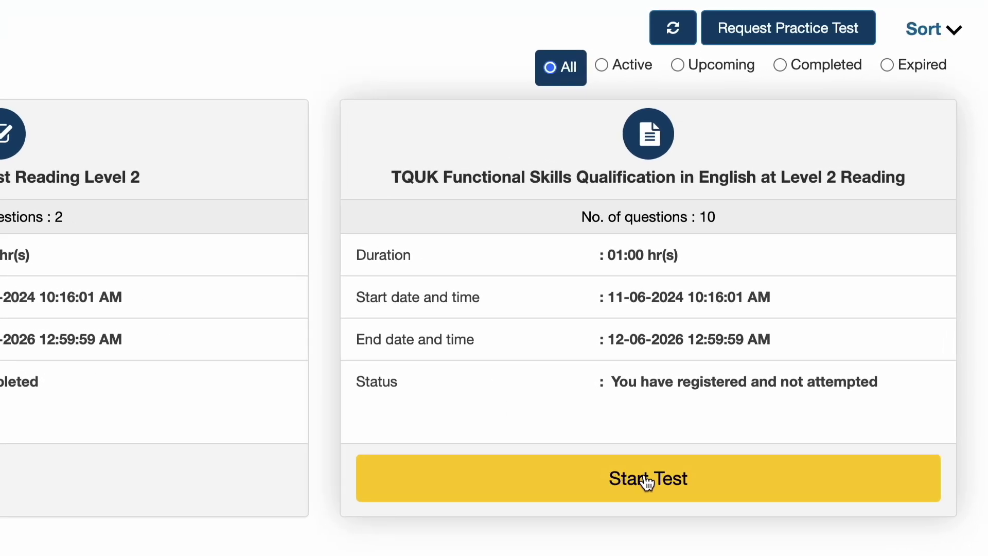
click(647, 482)
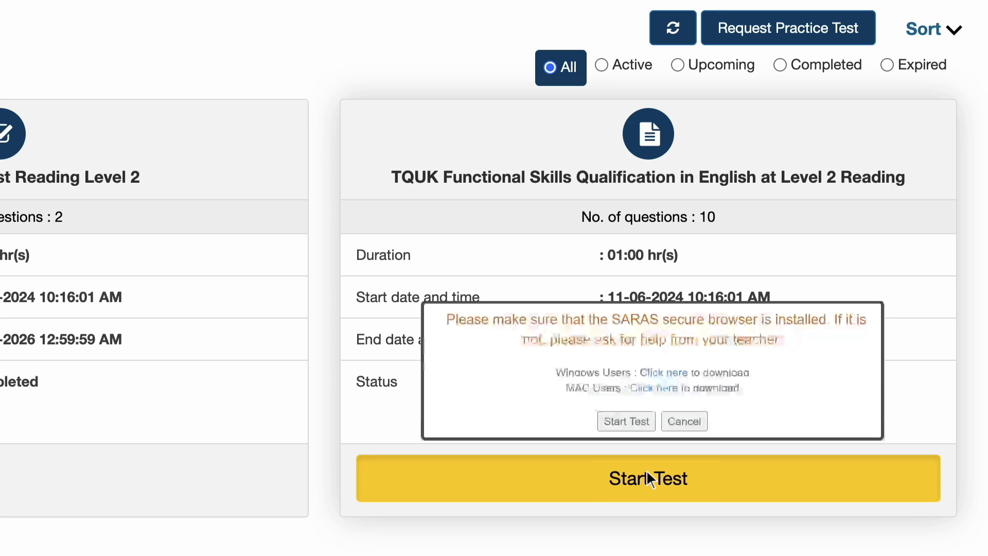
Step: Confirm the SARAS start prompt, agree to the exam conditions, and pass the system check
click(627, 421)
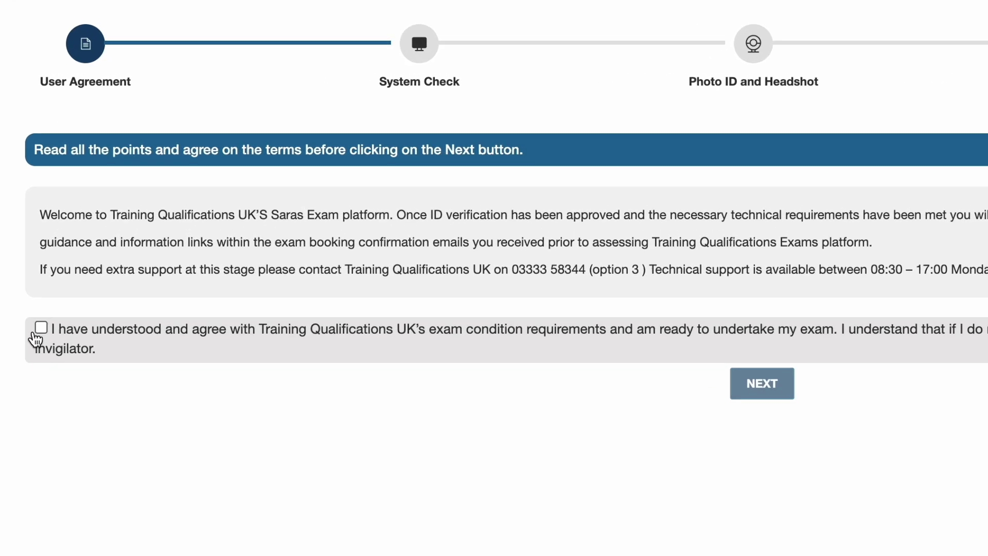
click(34, 344)
click(794, 401)
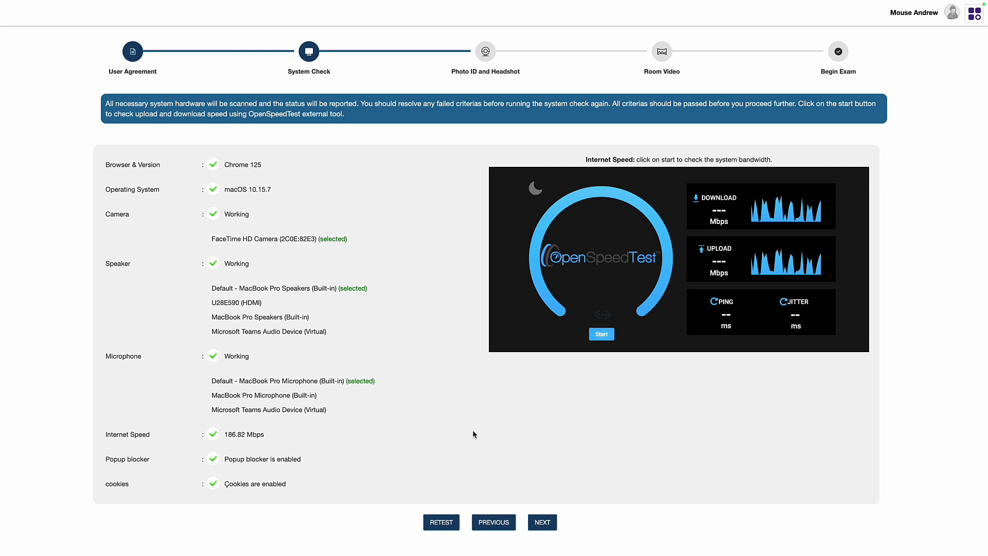
click(541, 521)
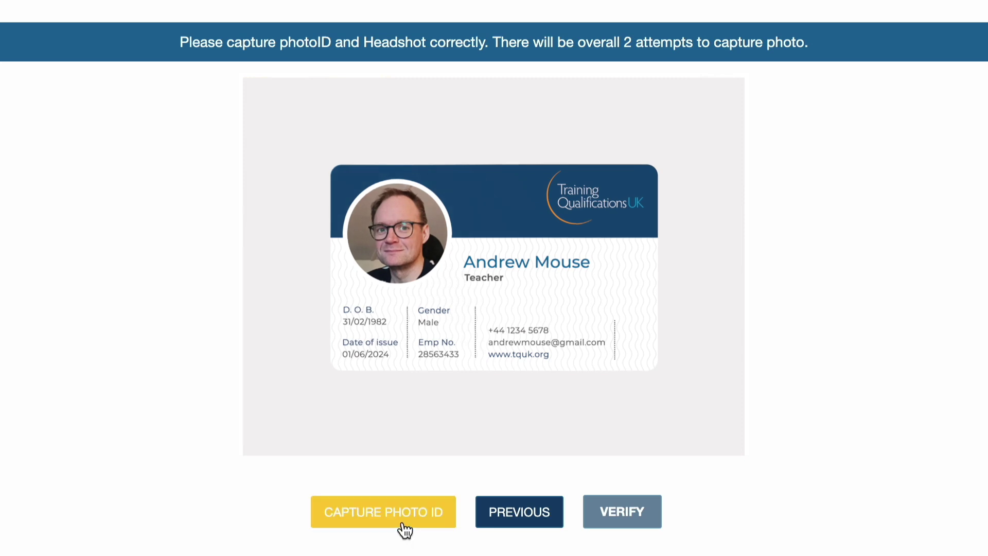
Step: Capture the photo ID and webcam headshot, verify them, and continue to the room video
click(406, 518)
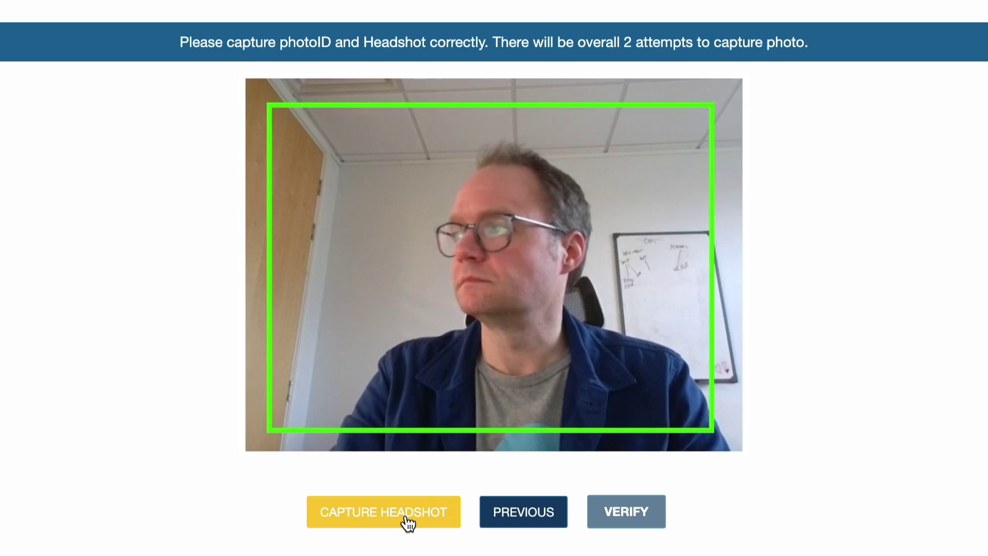
click(408, 521)
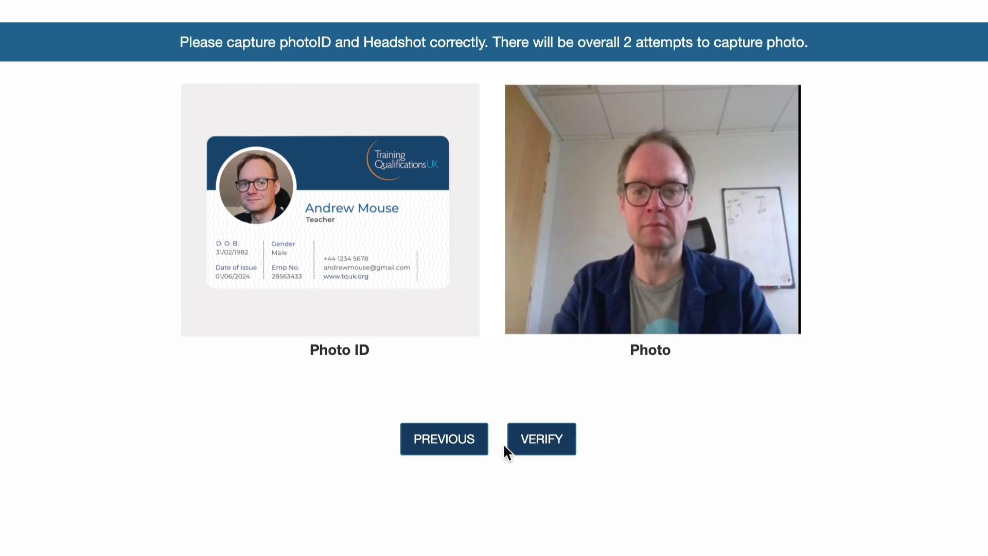
click(540, 443)
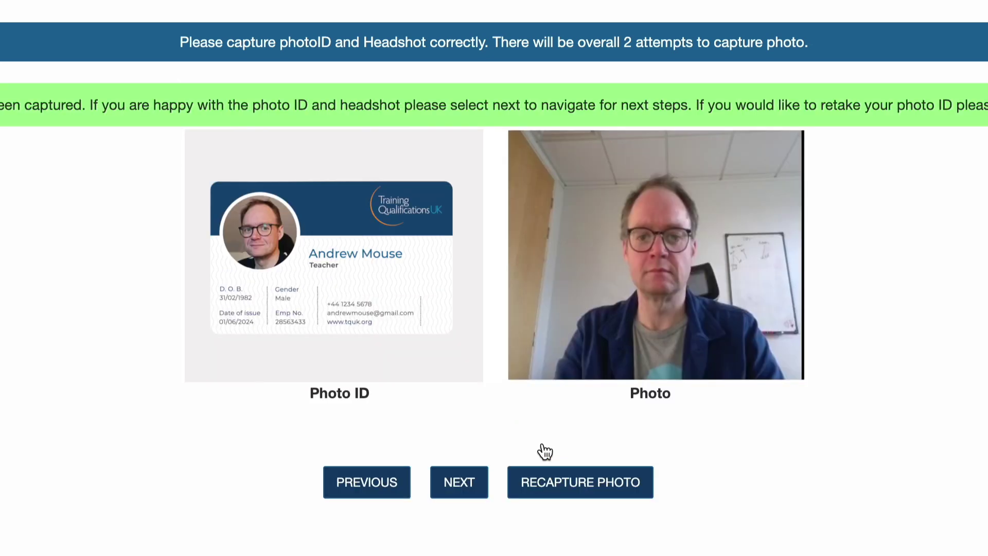
click(457, 482)
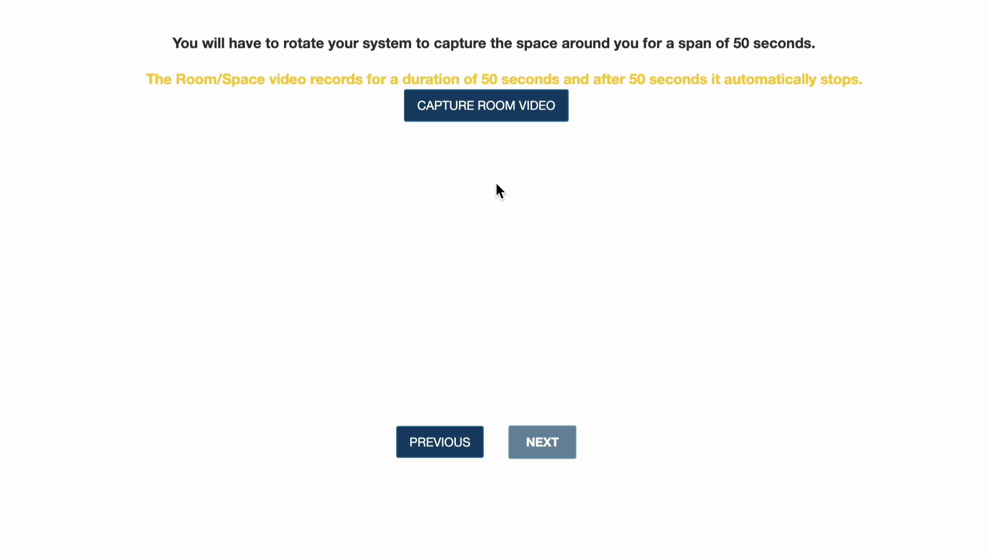
Step: Record the 50-second room video and continue to the Begin Exam approvals for Level 2 Reading-Set1
click(509, 114)
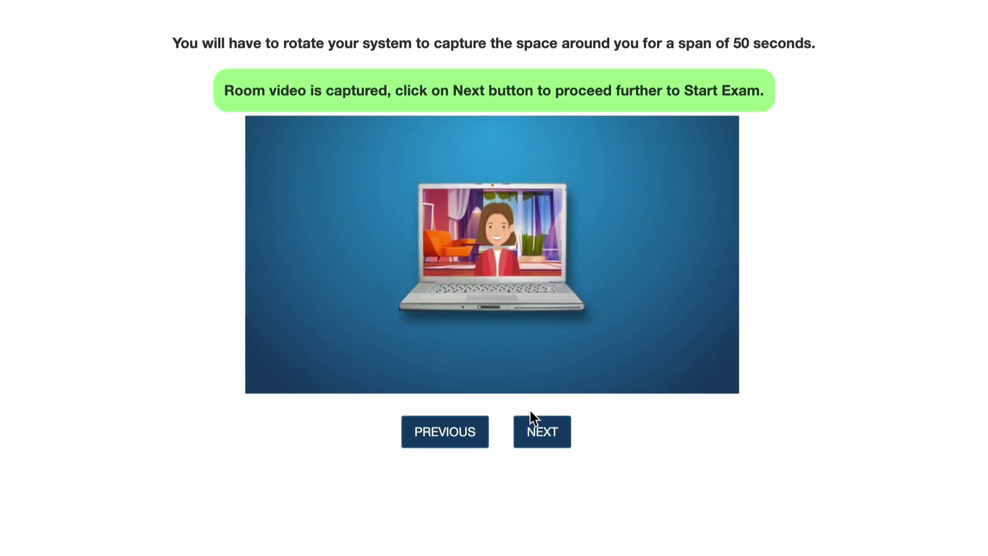
click(536, 433)
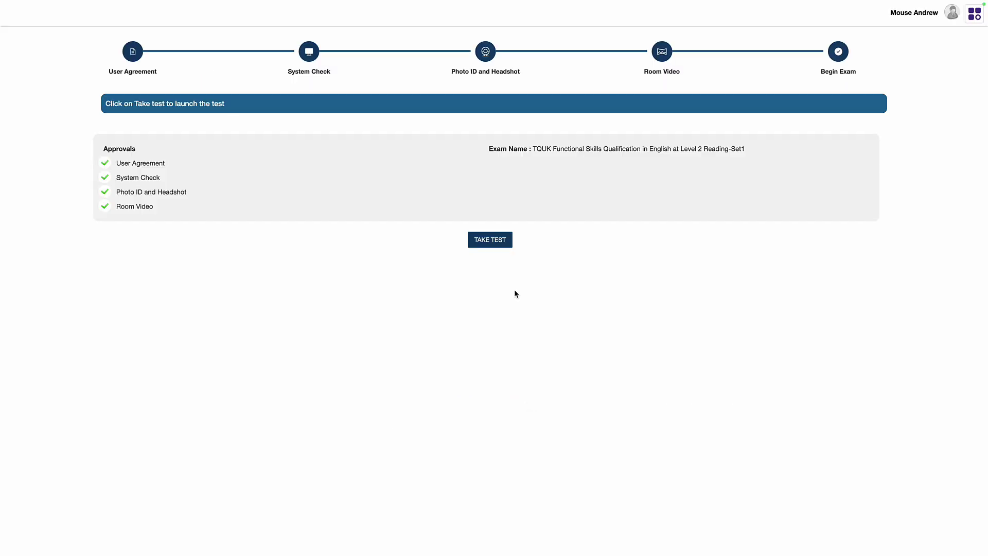
Step: Launch the Level 2 Reading test and accept its instructions to begin
click(490, 239)
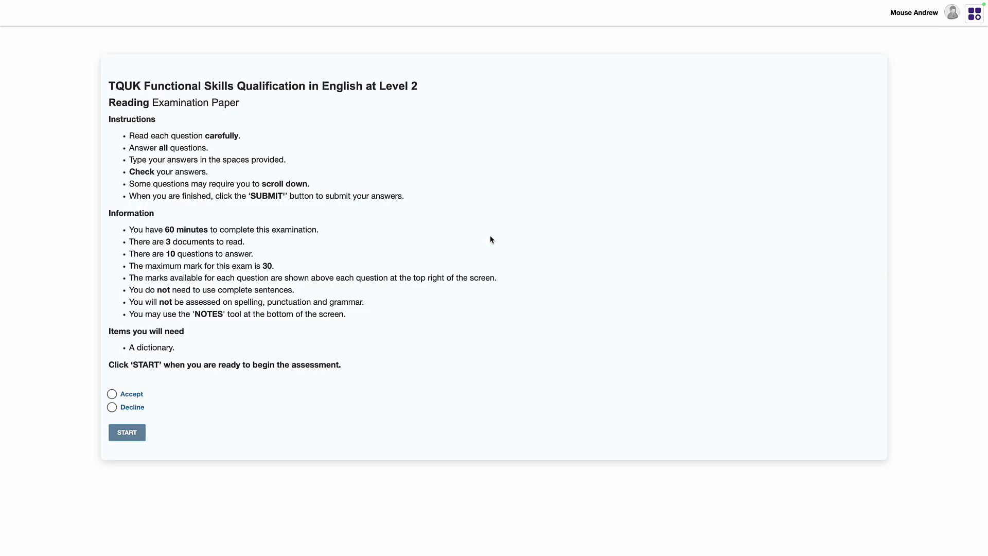
click(113, 395)
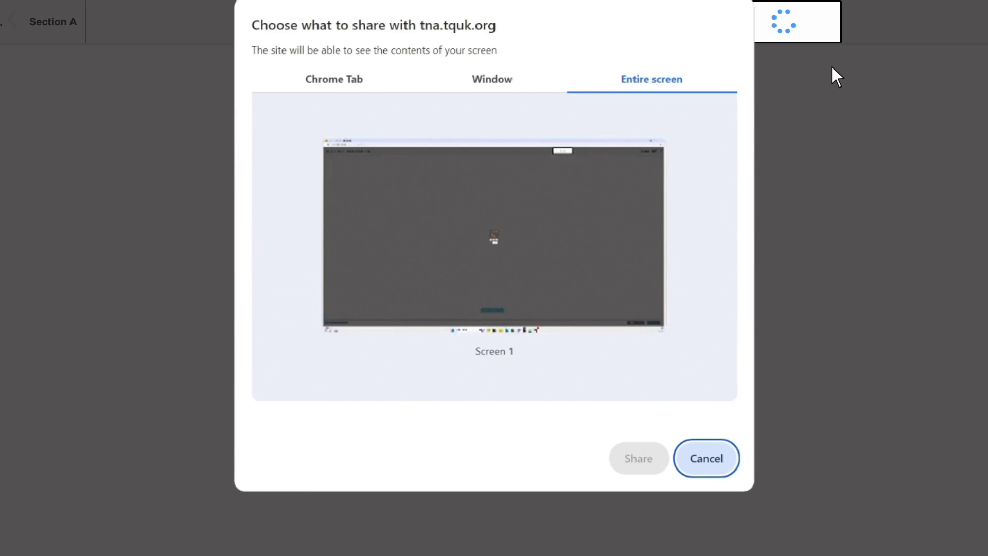
Step: Share Screen 1 with tna.tquk.org, then enter 'Example' in question 1's first answer box
click(491, 200)
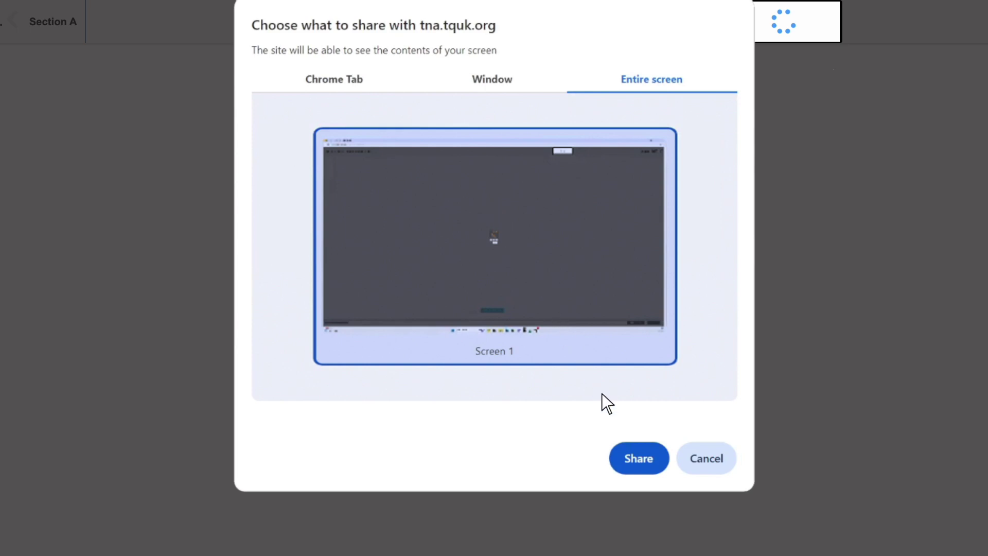
click(638, 457)
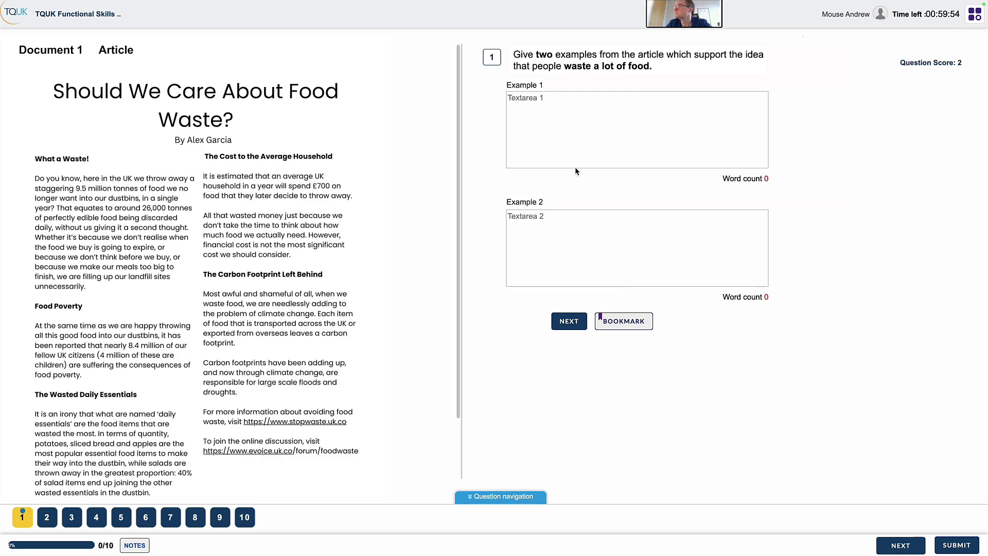
click(578, 148)
text(Example)
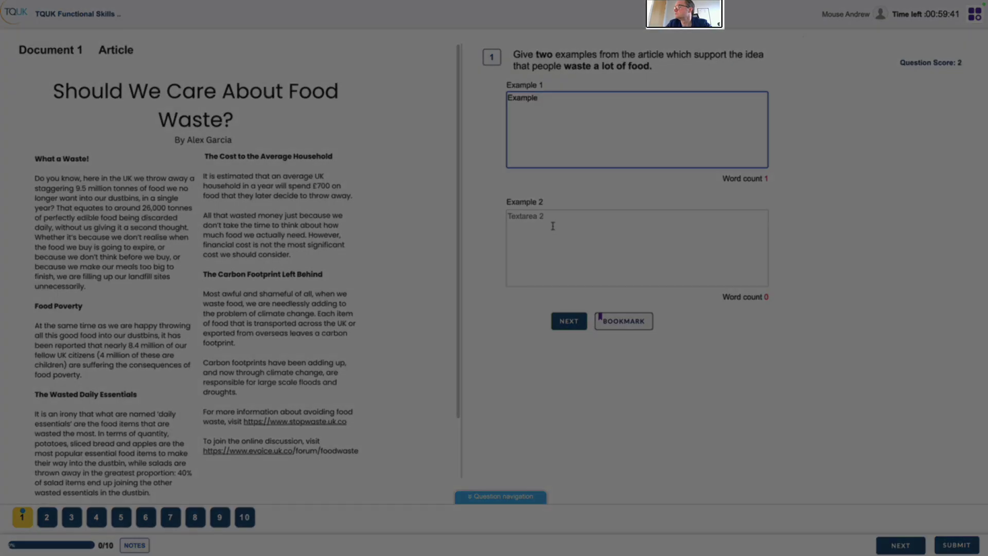